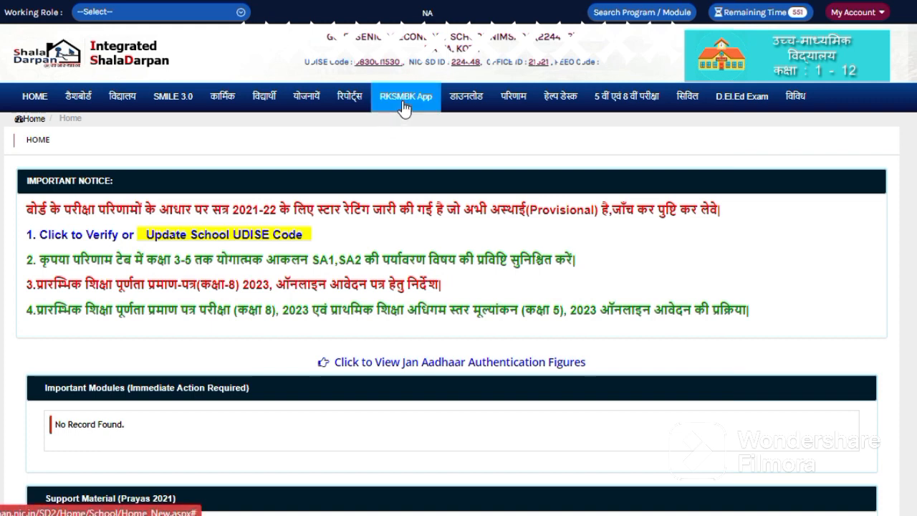
Open the student page "विद्यार्थी जनाधार उपलब्धता एवम प्रमाणीकरण स्थिति अपडेट करें" for updating Jan Aadhaar availability and authentication status
left_click(264, 104)
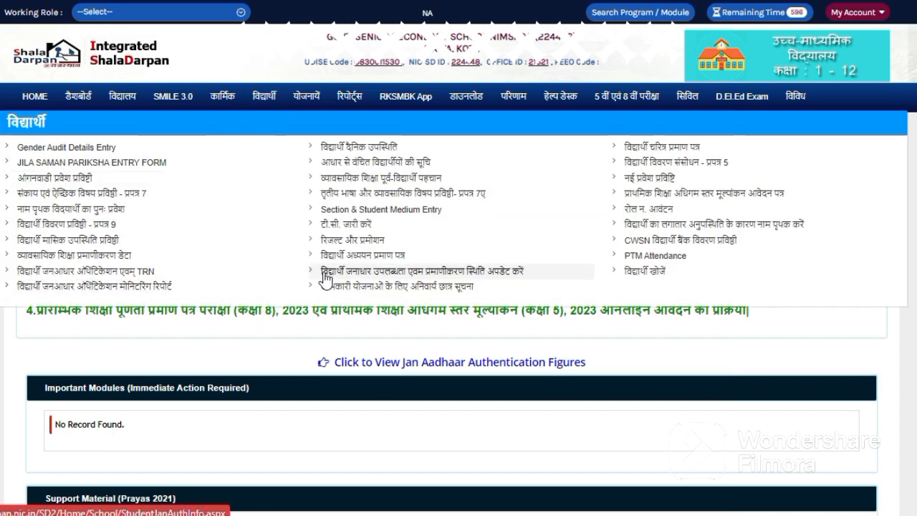
left_click(313, 267)
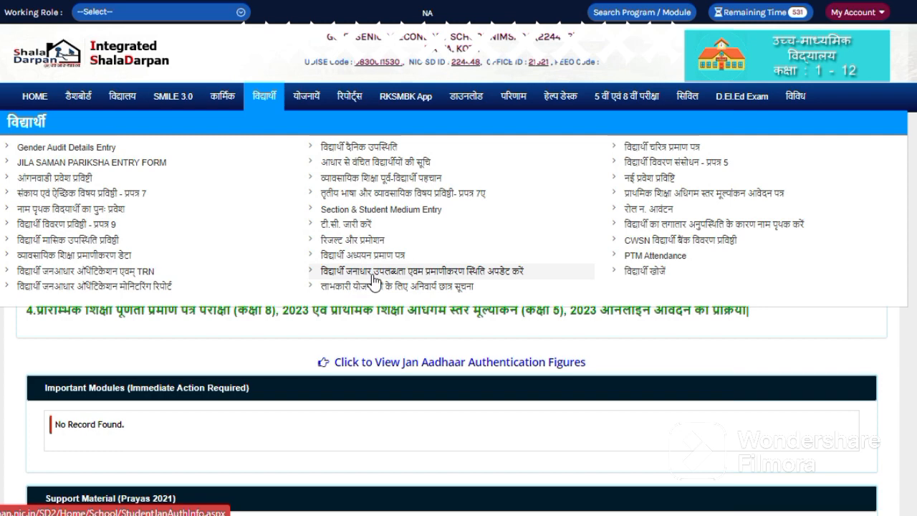
left_click(510, 278)
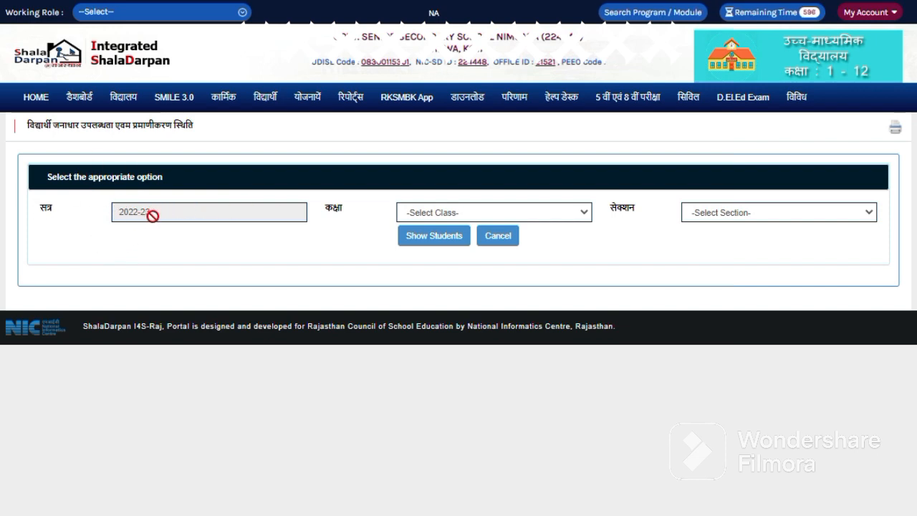
Show the student list for class 2, section A of the 2022-23 session
left_click(470, 213)
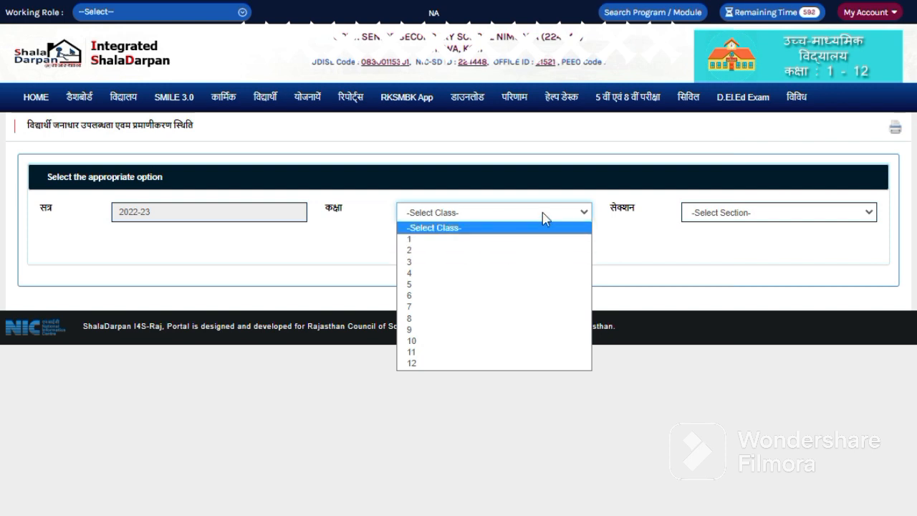
left_click(419, 250)
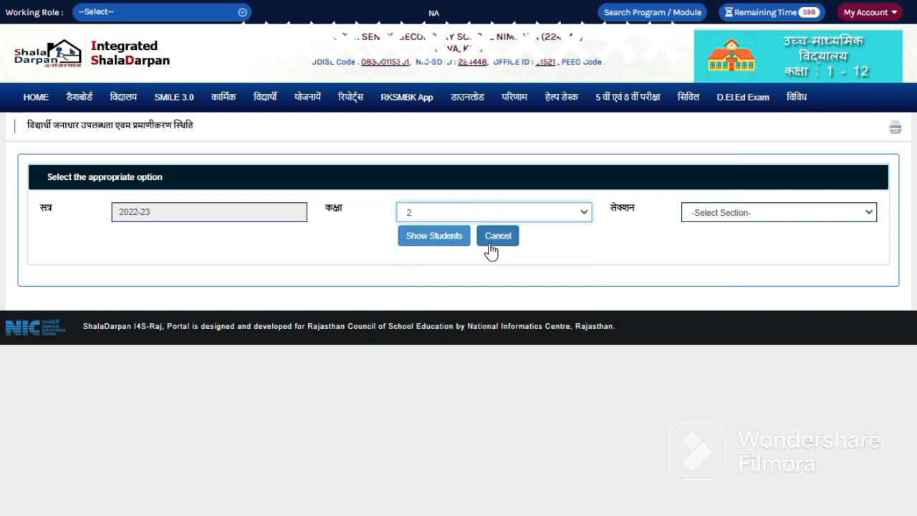
left_click(738, 216)
left_click(694, 239)
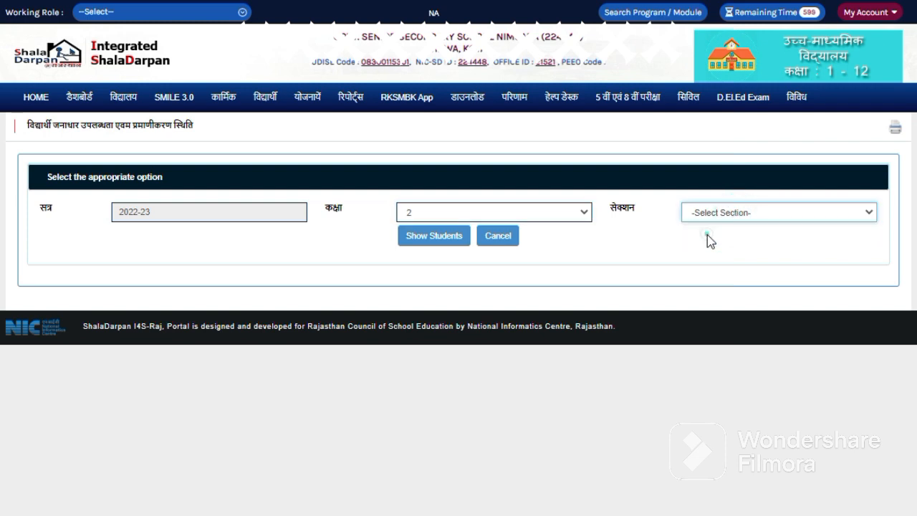
left_click(429, 243)
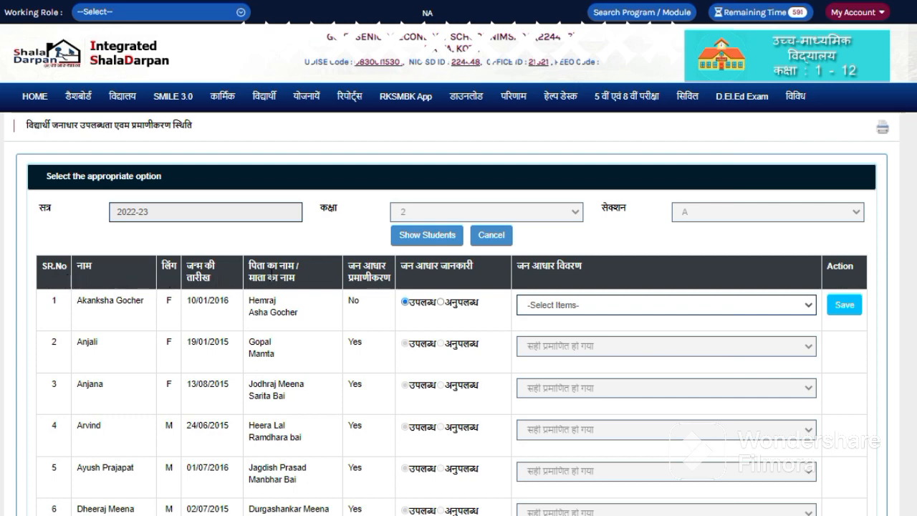
Examine the Jan Aadhaar authentication status and detail columns across the class's student rows
scroll(351, 283, "down", 1)
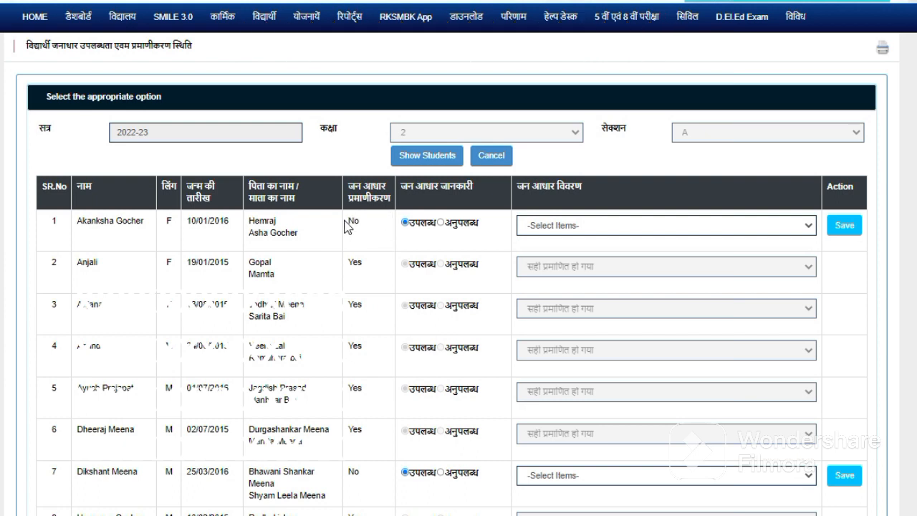
left_click_drag(345, 218, 352, 249)
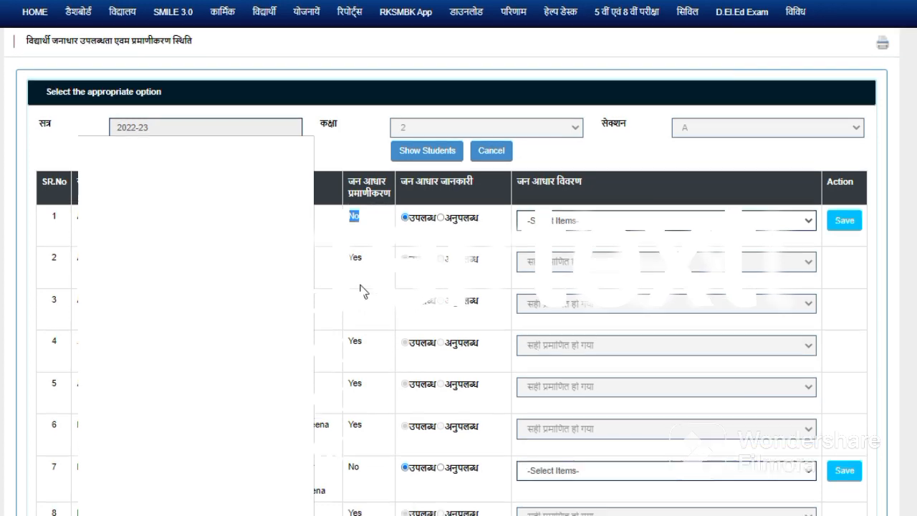
scroll(361, 288, "down", 1)
scroll(362, 222, "down", 2)
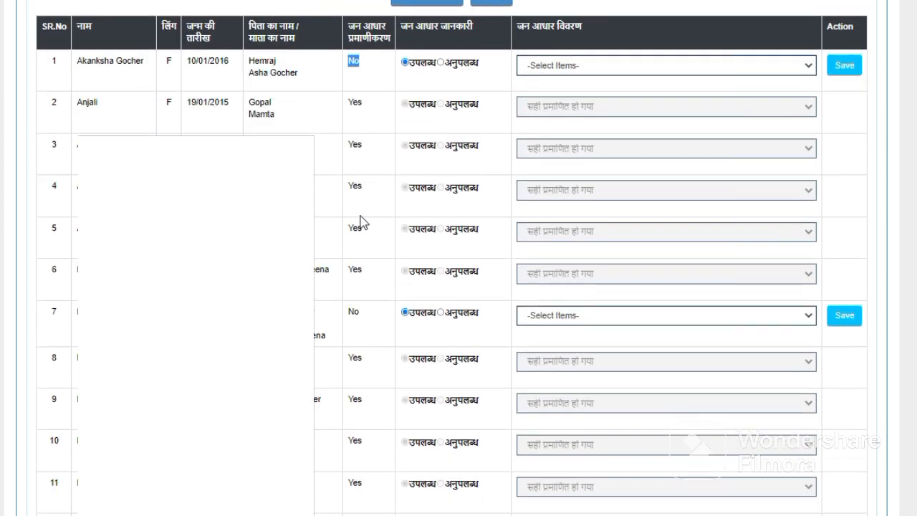
scroll(358, 183, "up", 2)
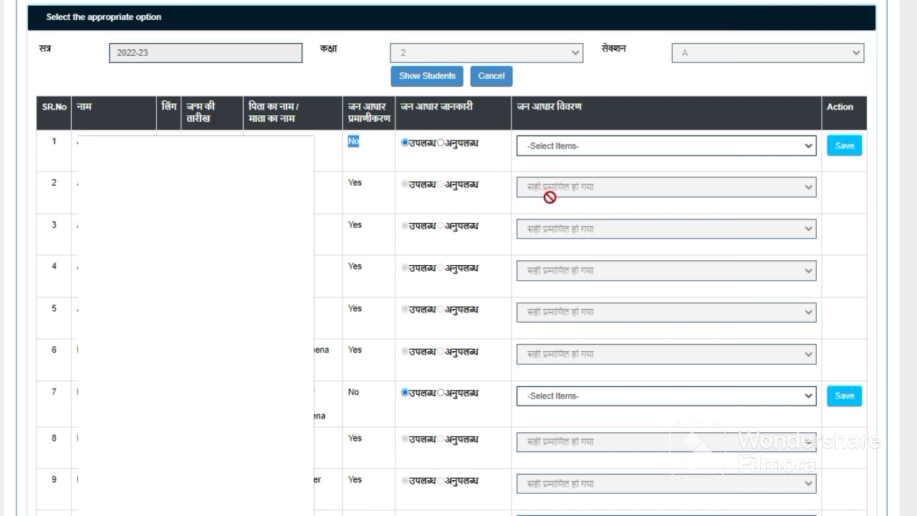
left_click(833, 190)
left_click_drag(606, 204, 512, 198)
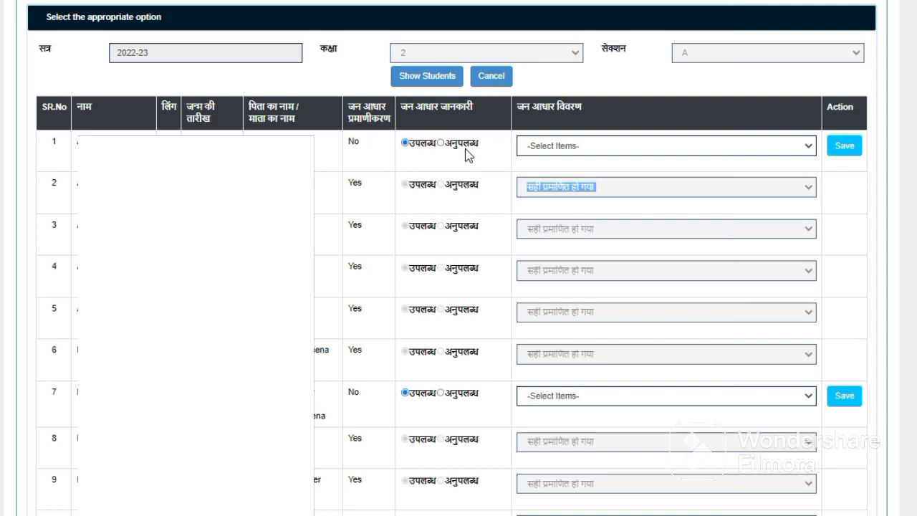
Mark the first student's Jan Aadhaar as उपलब्ध and set its detail to "सही प्रमाणित हो गया"
left_click(405, 143)
left_click_drag(517, 106, 583, 127)
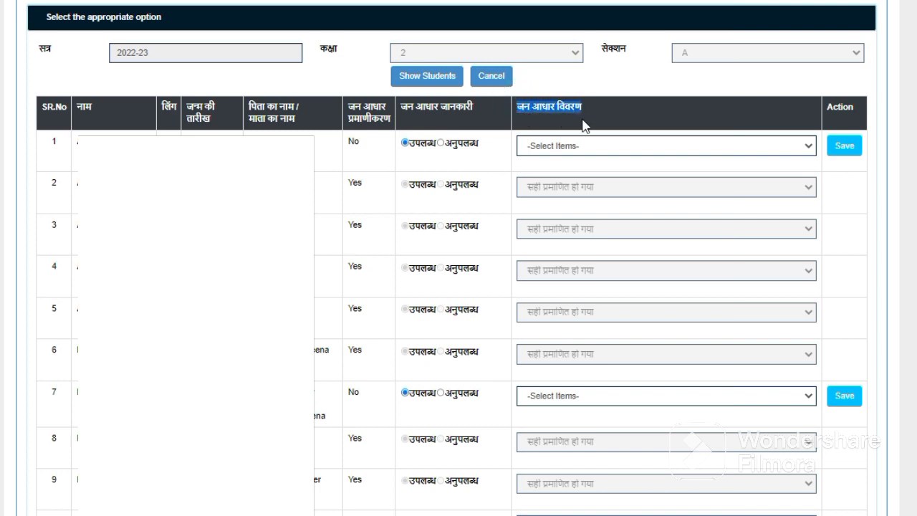
left_click(642, 155)
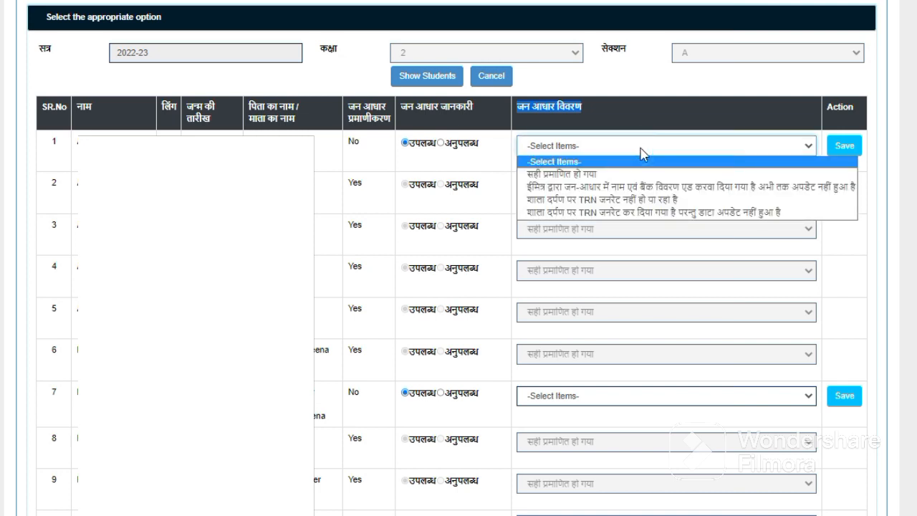
left_click(603, 175)
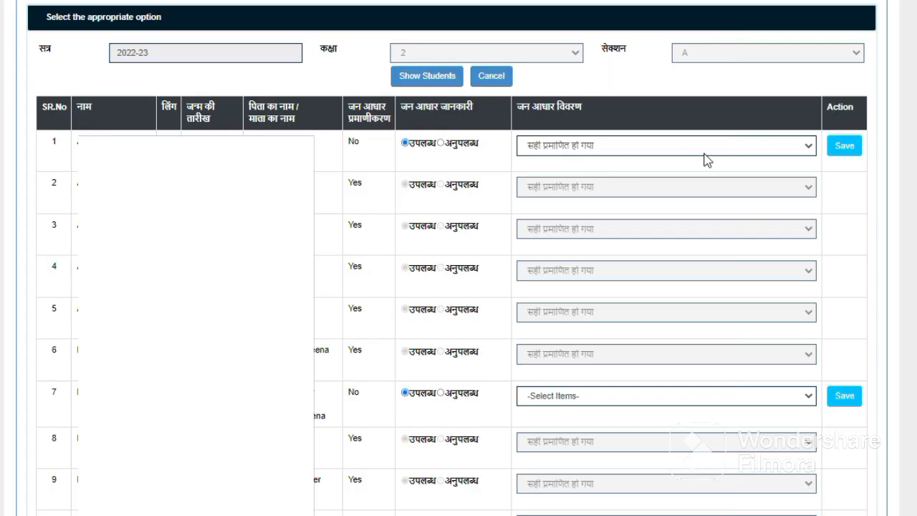
Set row 1's Jan Aadhaar detail to "ईमित्र द्वारा जन-आधार में नाम एवं बैंक विवरण एड करवा दिया गया है अभी तक अपडेट नहीं हुआ है"
left_click(806, 146)
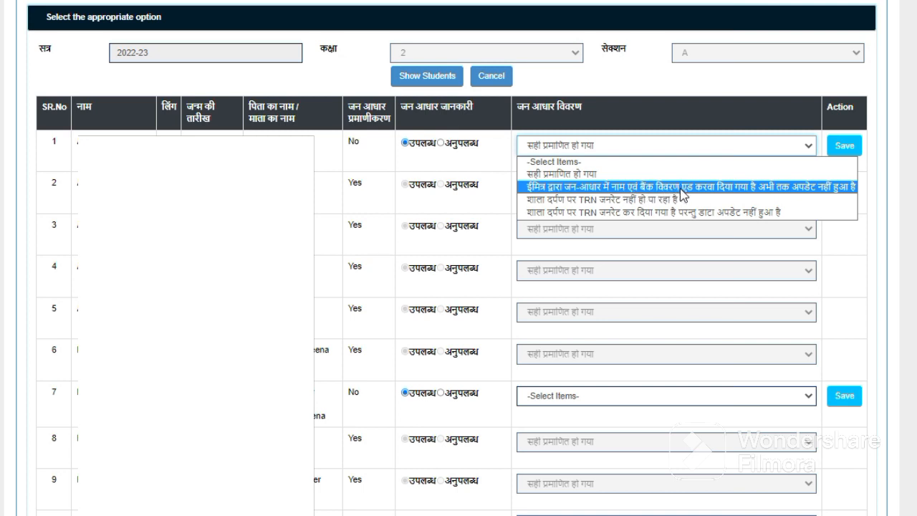
left_click(729, 187)
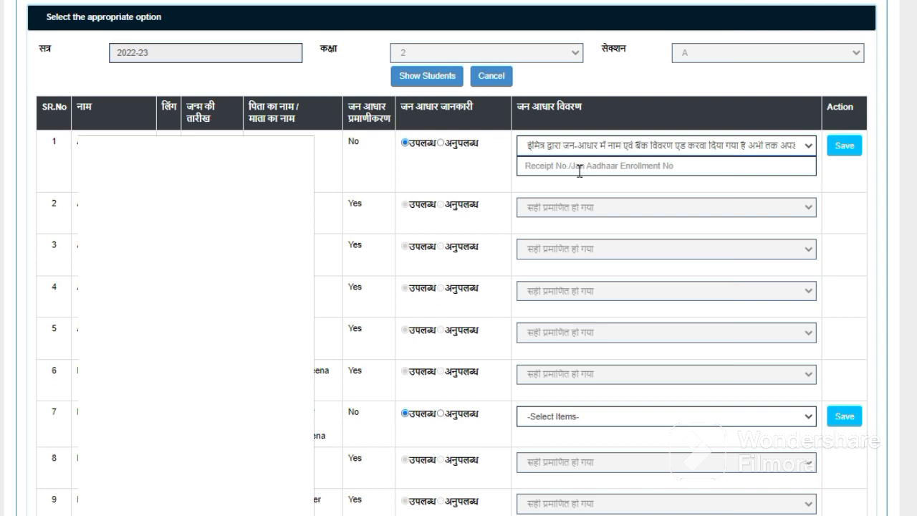
left_click(628, 169)
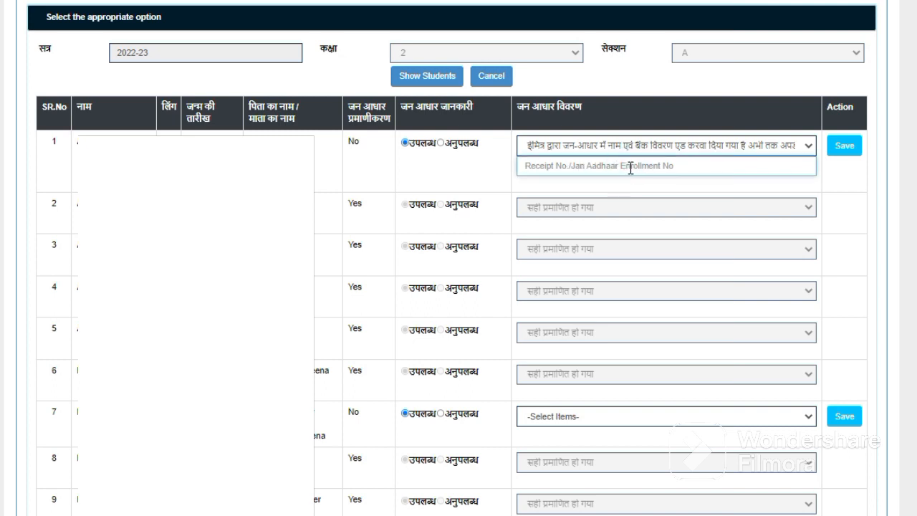
left_click(807, 146)
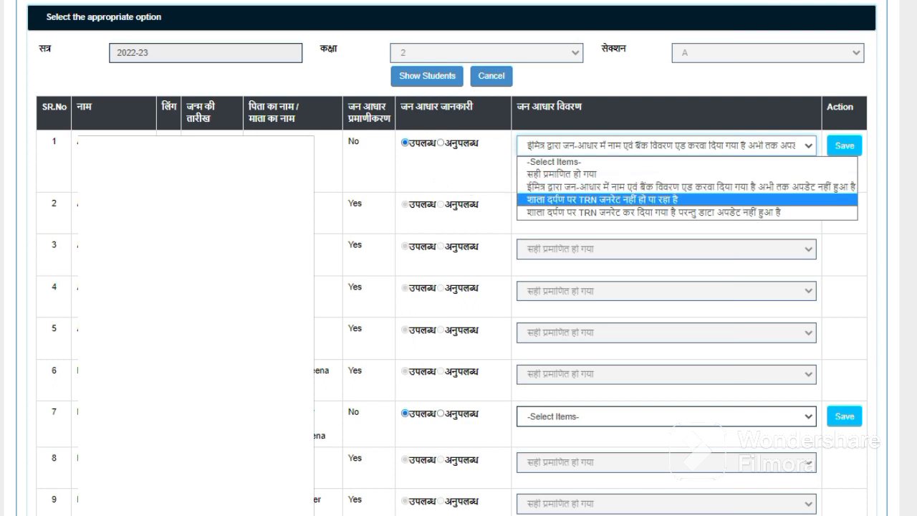
key("Escape")
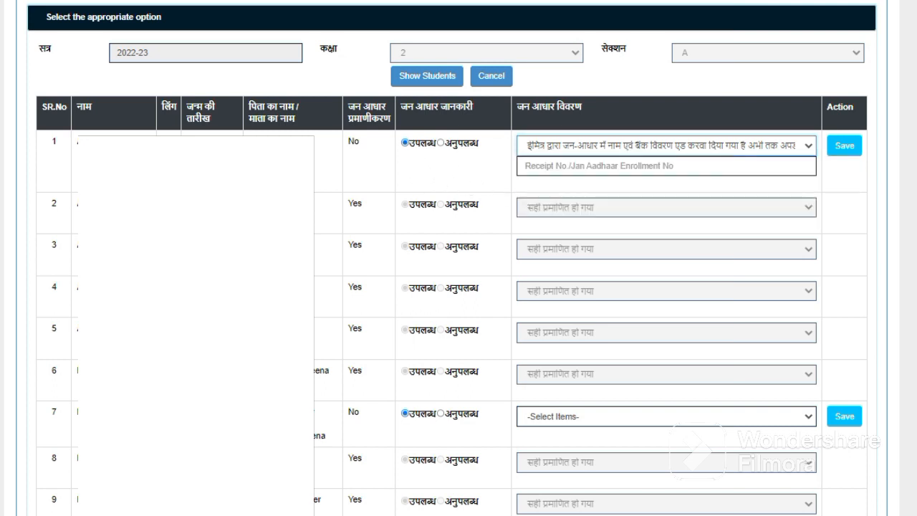
Mark the first student's Jan Aadhaar as अनुपलब्ध and review the reasons offered for its unavailability
left_click(441, 143)
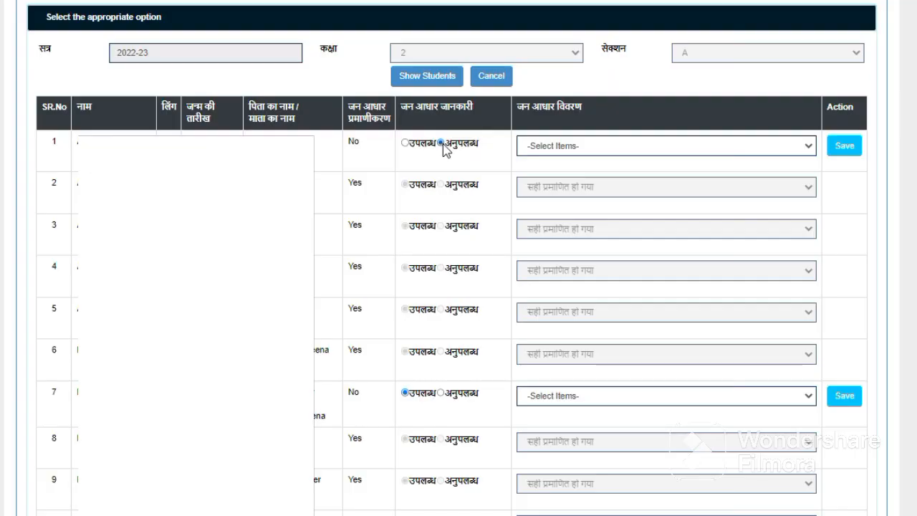
left_click(769, 147)
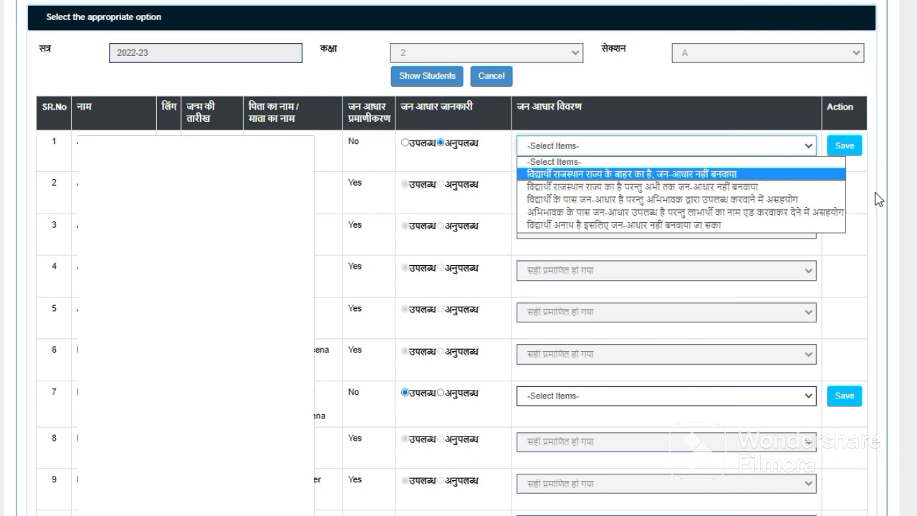
left_click(852, 206)
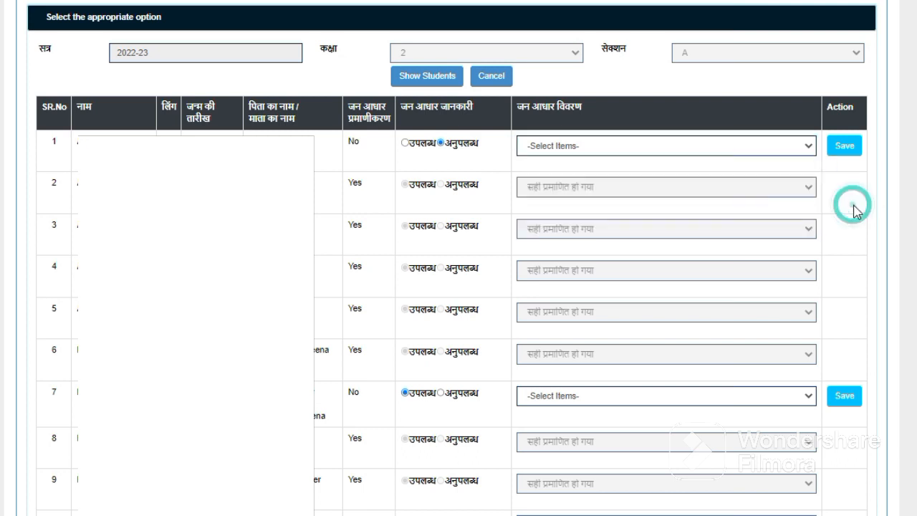
left_click(558, 148)
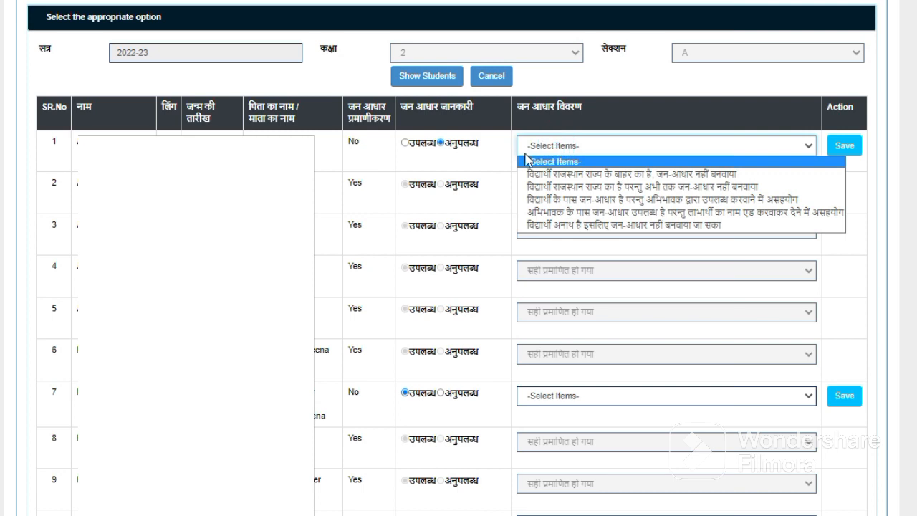
Mark the first student's Jan Aadhaar as उपलब्ध with the detail "शाला दर्पण पर TRN जनरेट नहीं हो पा रहा है" and save the entry
left_click(405, 142)
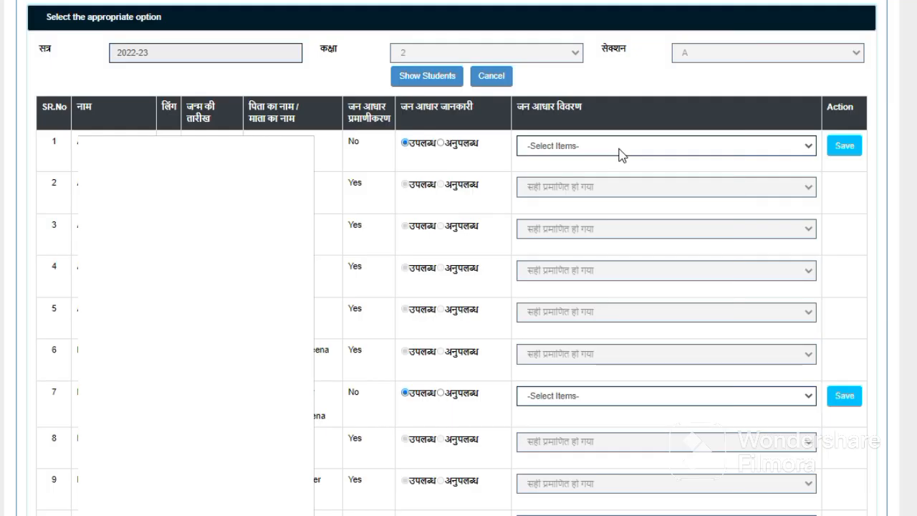
left_click(616, 145)
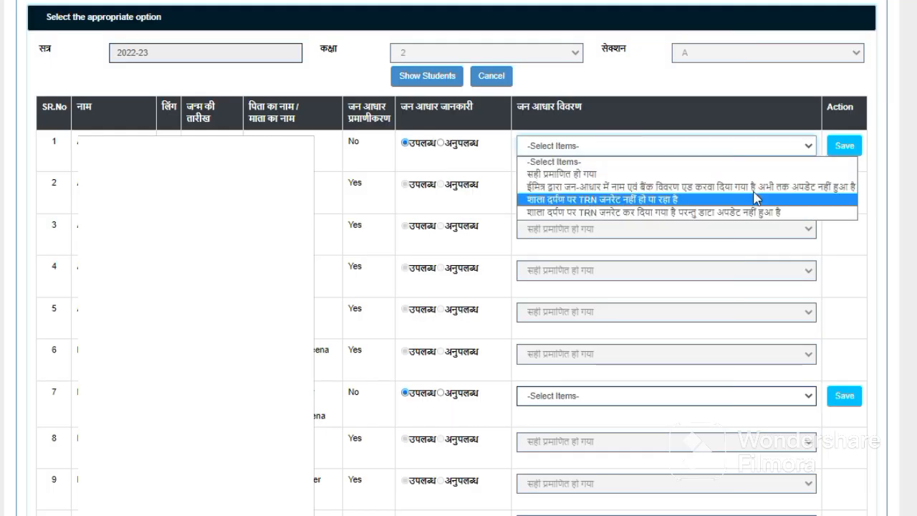
left_click(898, 198)
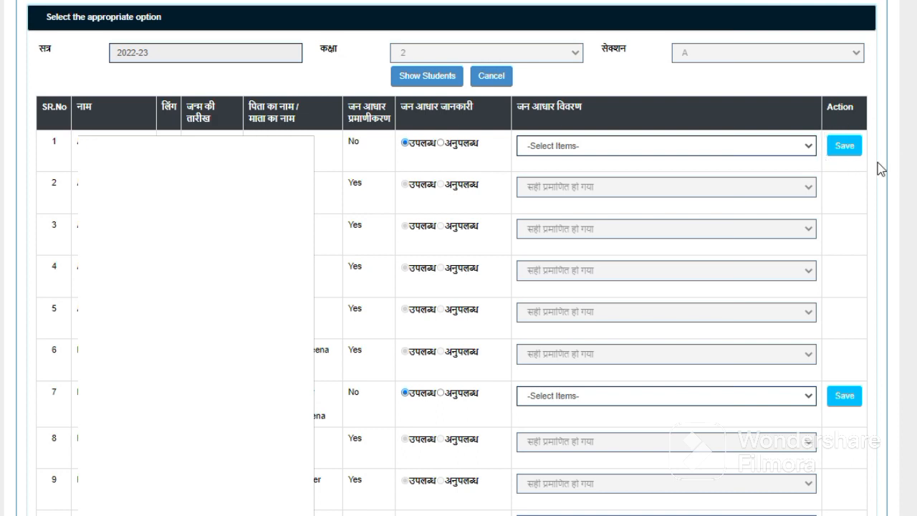
left_click(715, 147)
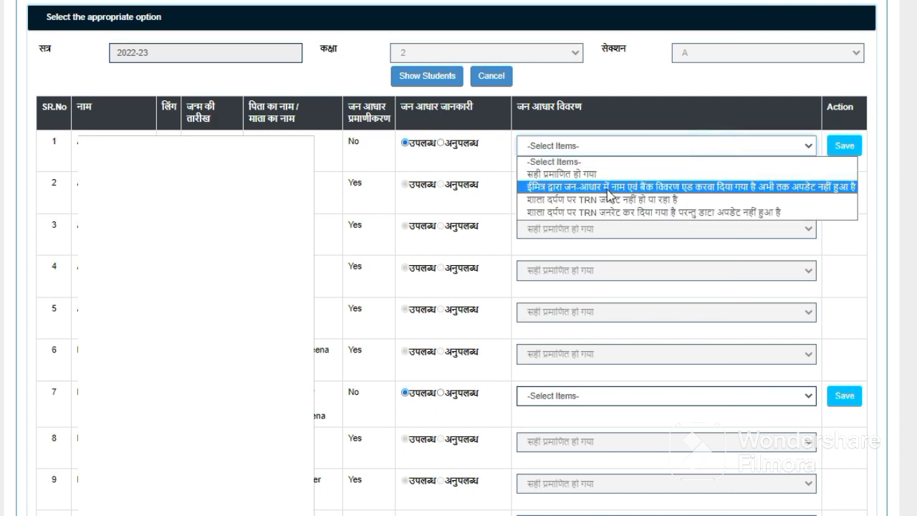
left_click(600, 199)
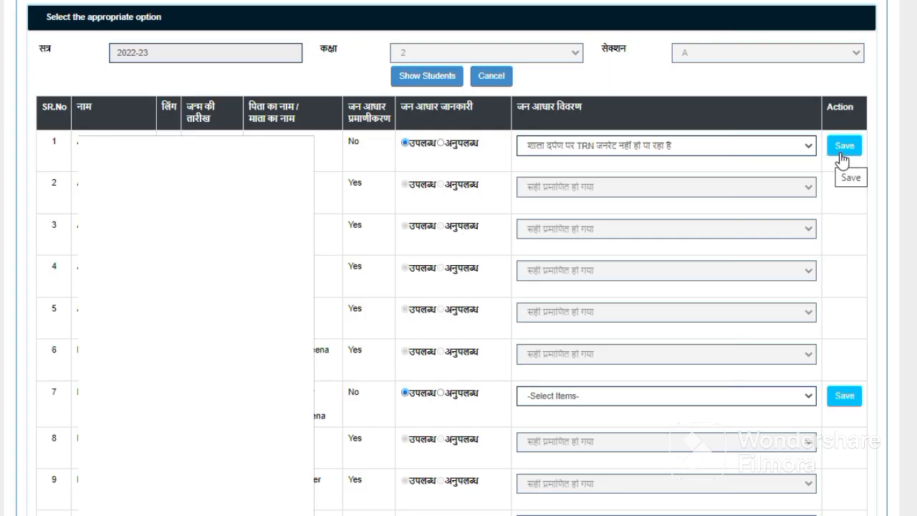
left_click(841, 152)
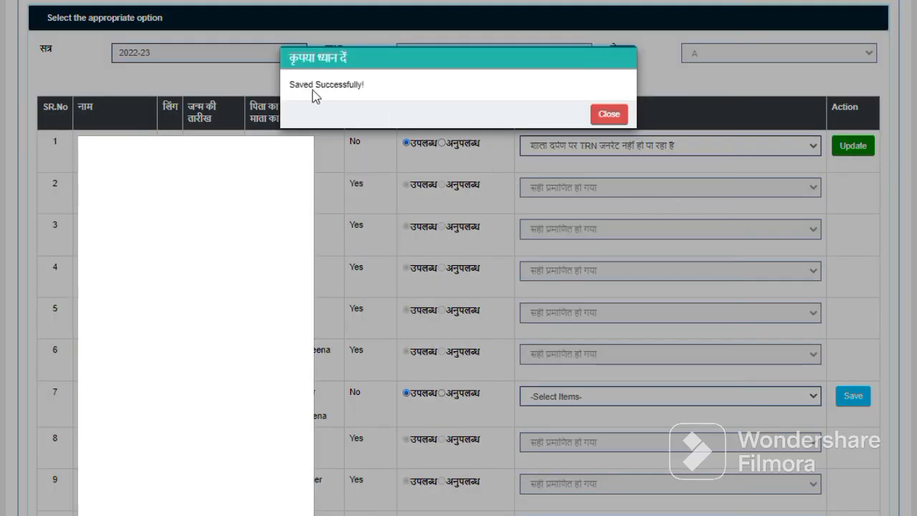
left_click_drag(289, 88, 370, 104)
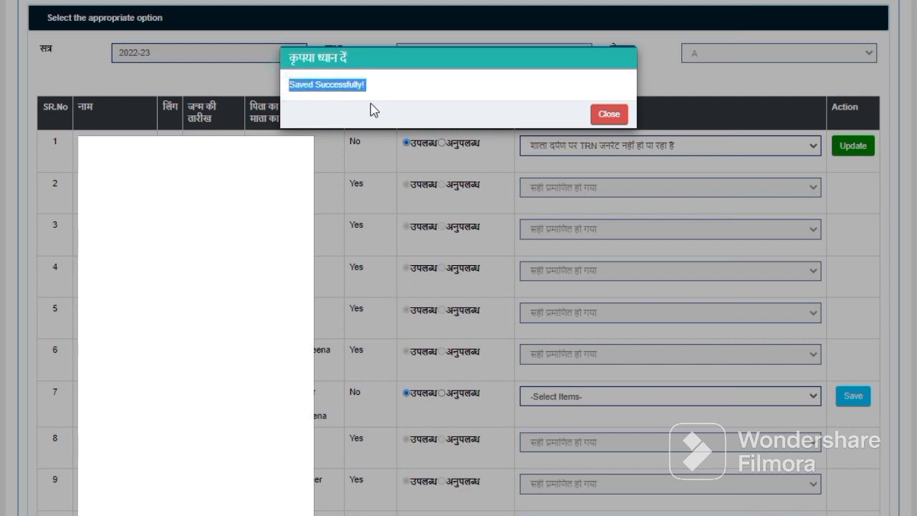
left_click(617, 116)
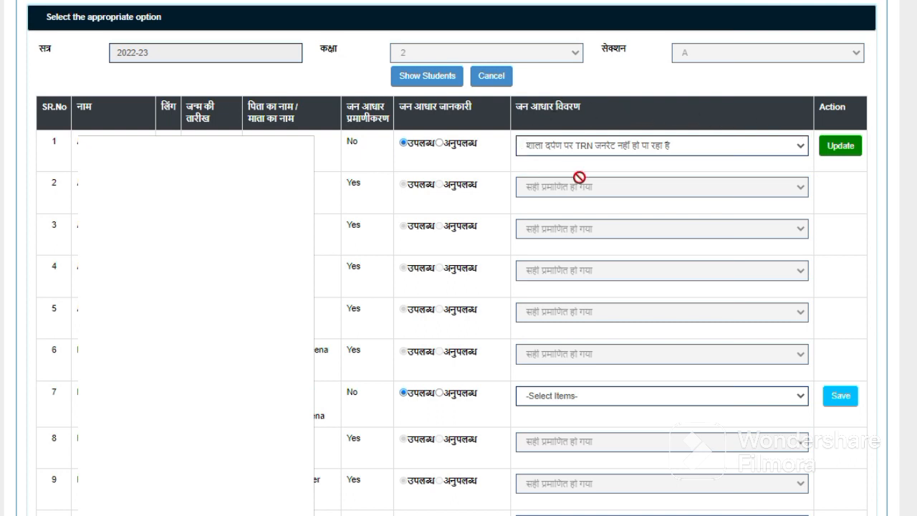
Update the first student's entry as it stands, and reset its Jan Aadhaar detail to "-Select Items-" with a second update
left_click(840, 148)
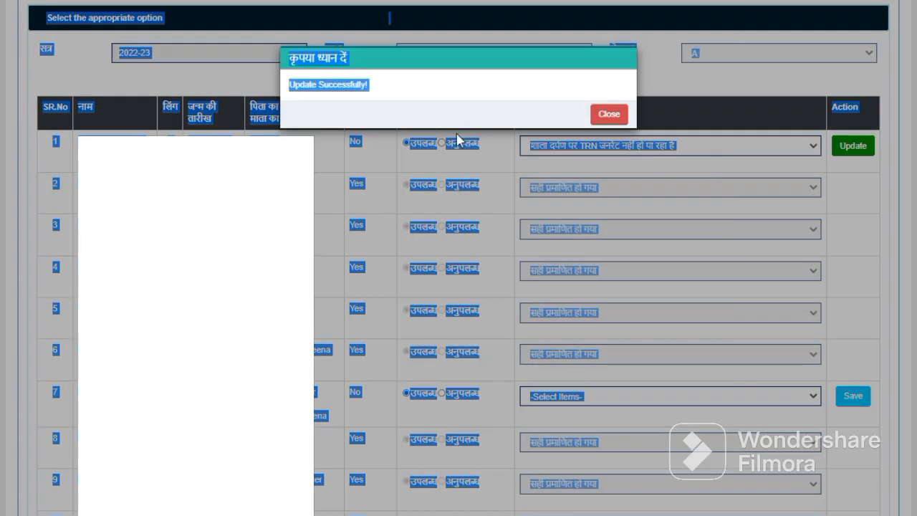
left_click(612, 118)
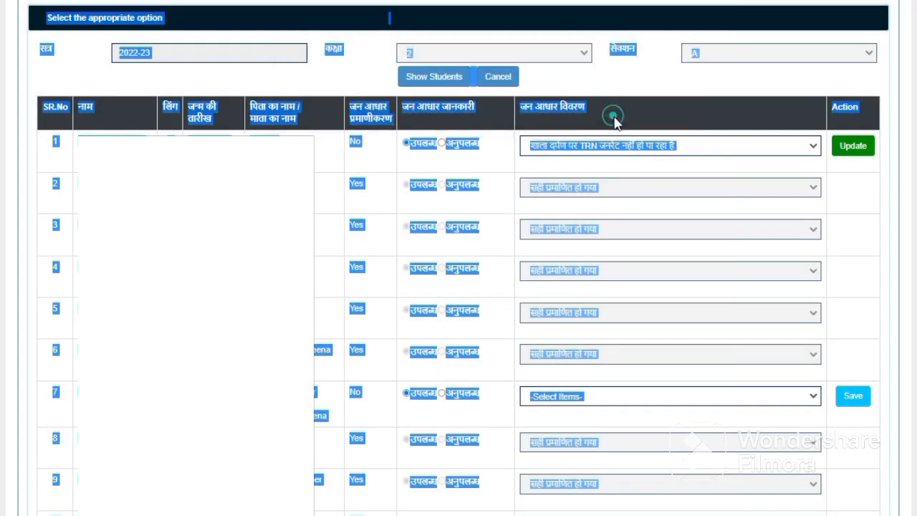
left_click(794, 146)
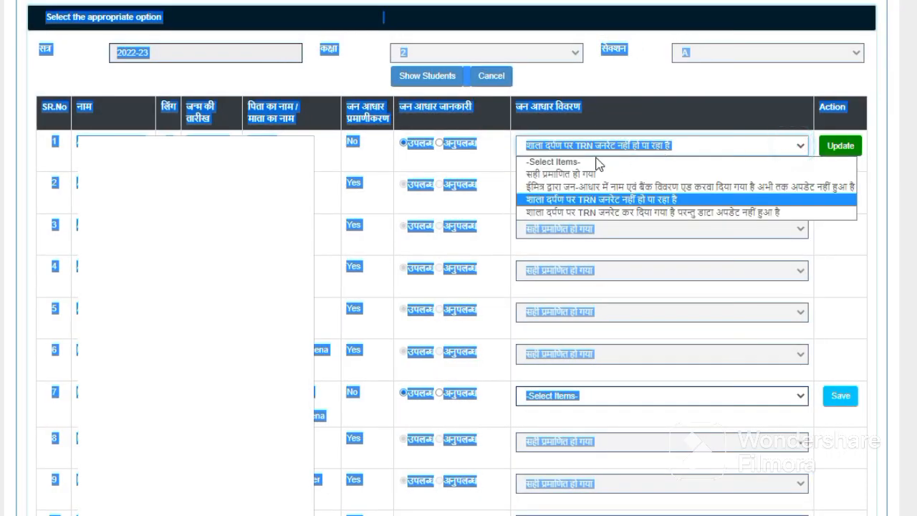
left_click(585, 161)
left_click(845, 141)
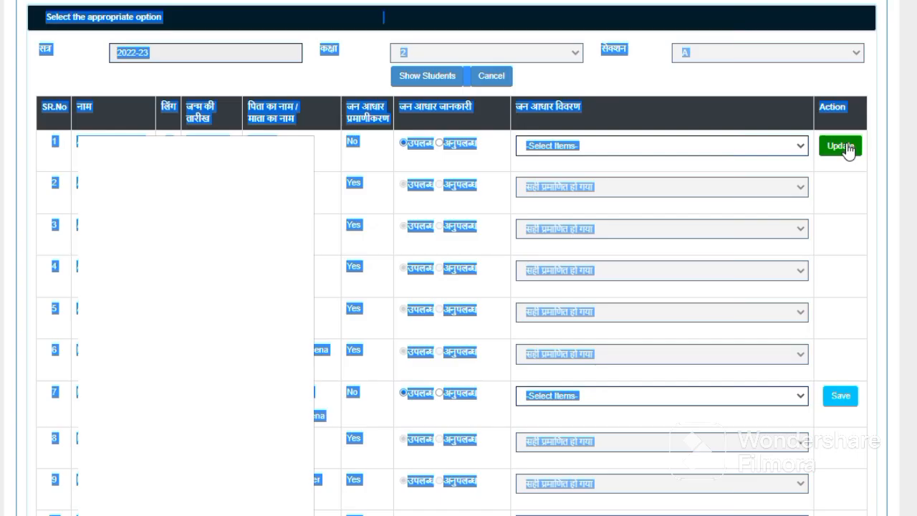
left_click(845, 146)
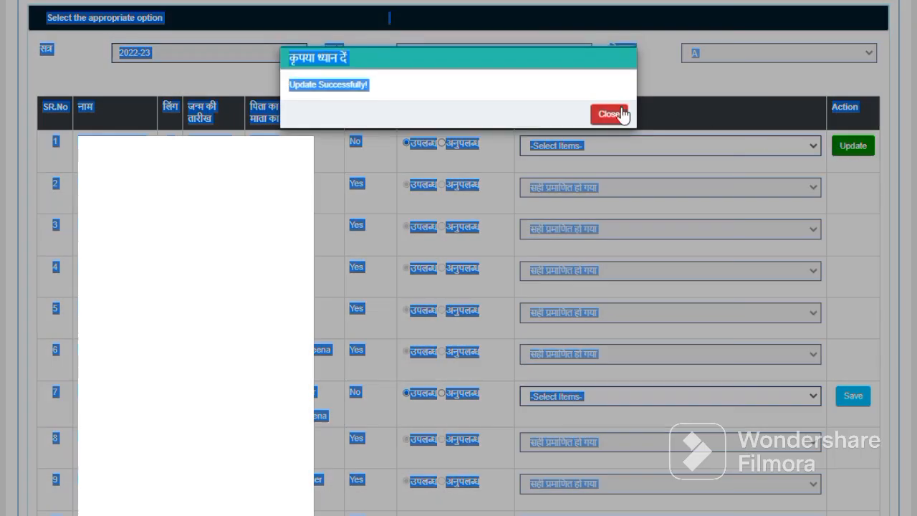
left_click(618, 115)
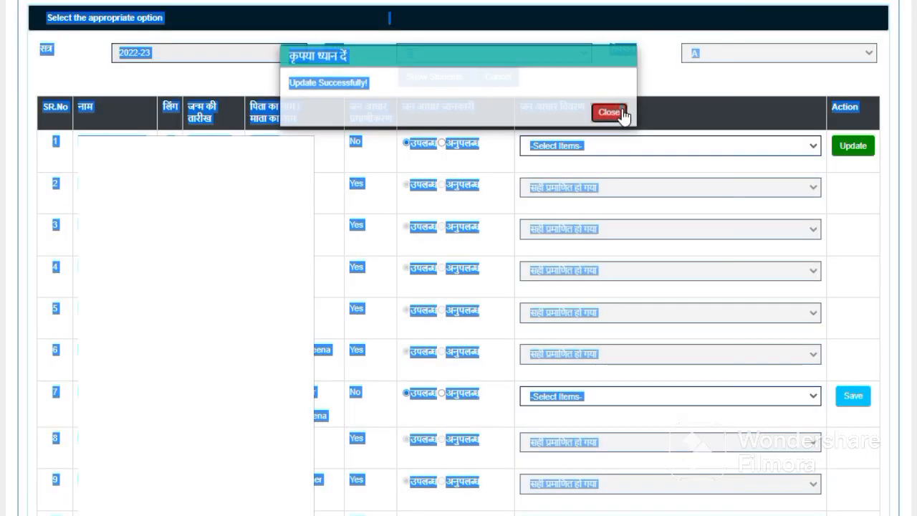
left_click(850, 190)
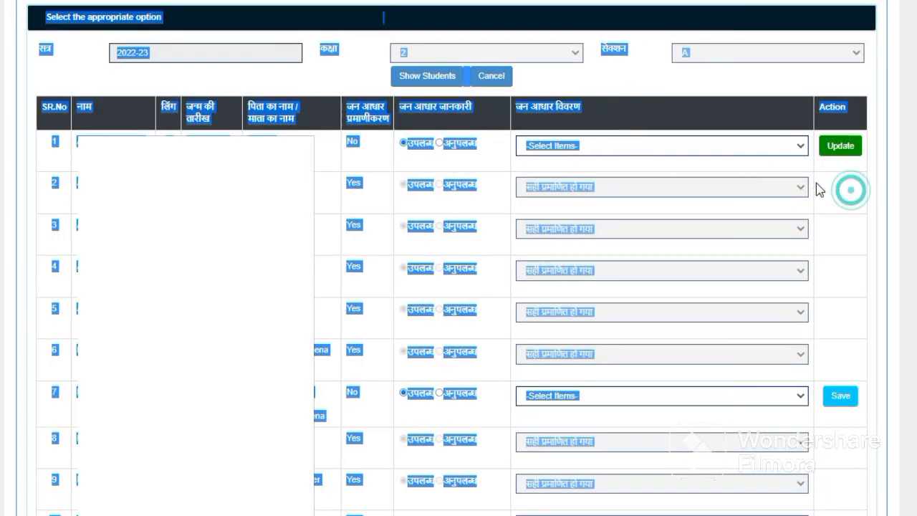
left_click(745, 160)
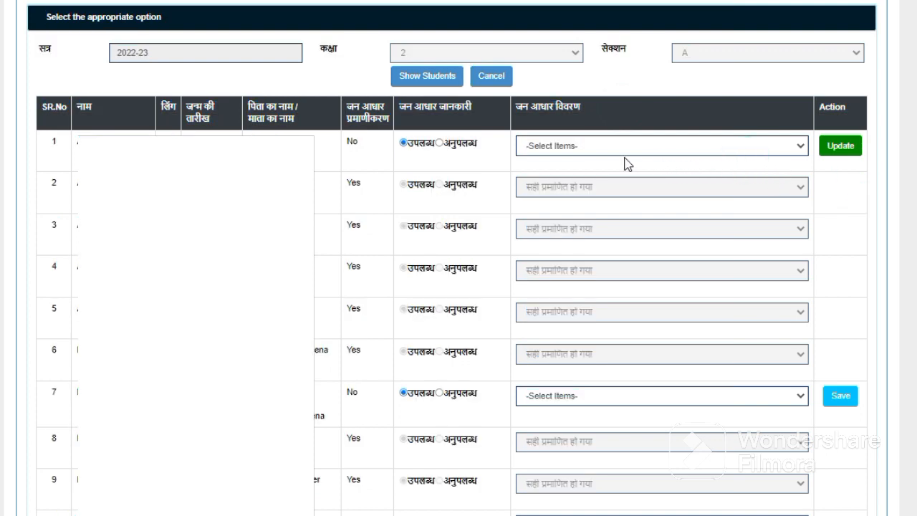
Review the detail options offered for the first student and mark the student's Jan Aadhaar as अनुपलब्ध
left_click(584, 148)
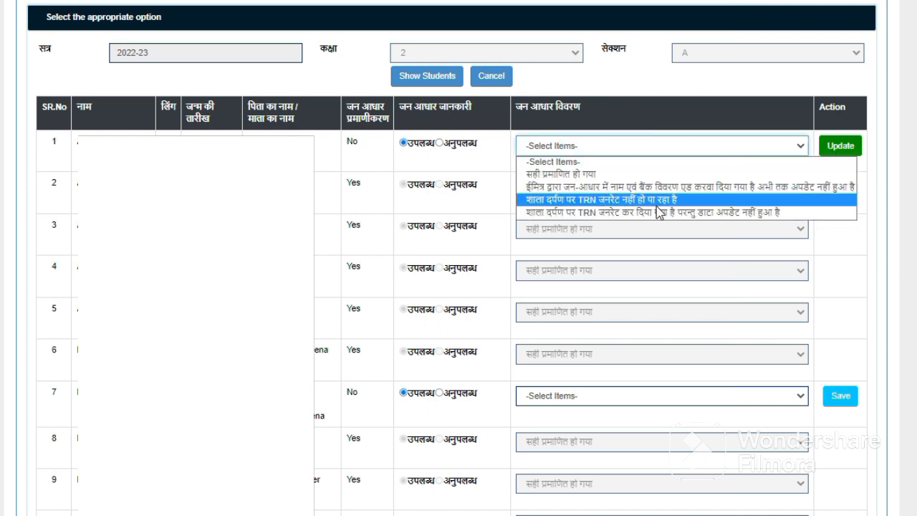
left_click(439, 143)
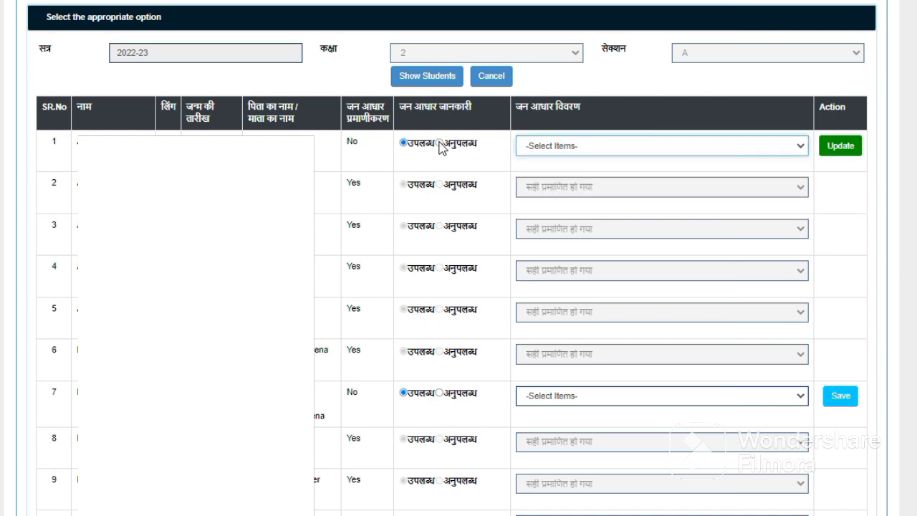
left_click(439, 143)
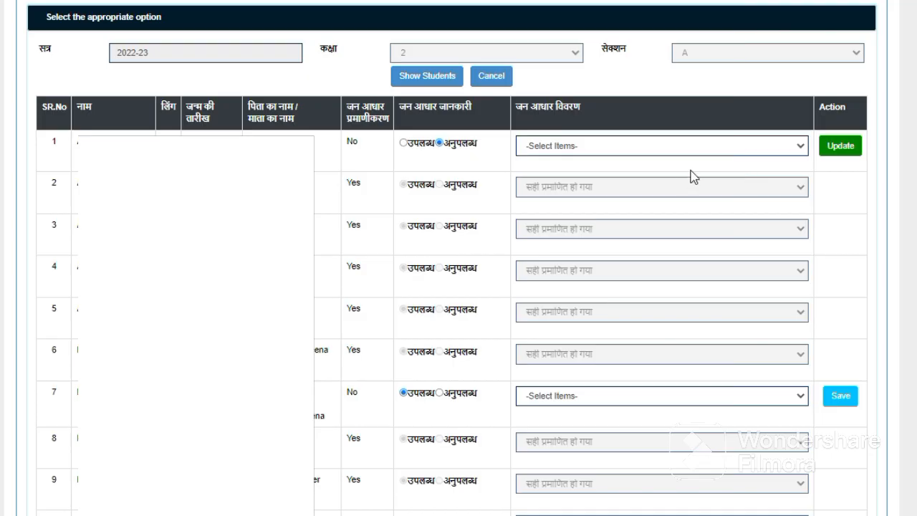
Look through the whole class list for students whose Jan Aadhaar authentication is No and whose entries still need saving
scroll(692, 176, "down", 3)
scroll(693, 176, "up", 1)
scroll(692, 176, "up", 3)
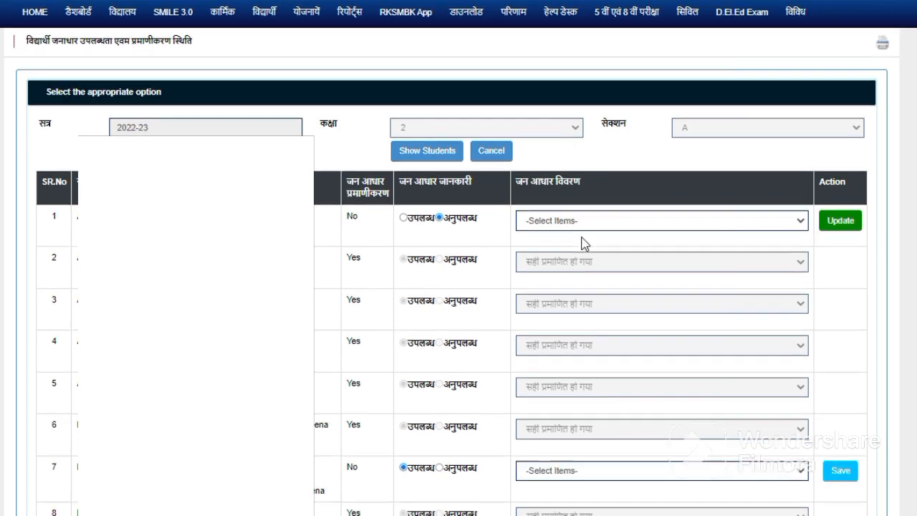
scroll(582, 237, "down", 2)
scroll(581, 236, "down", 8)
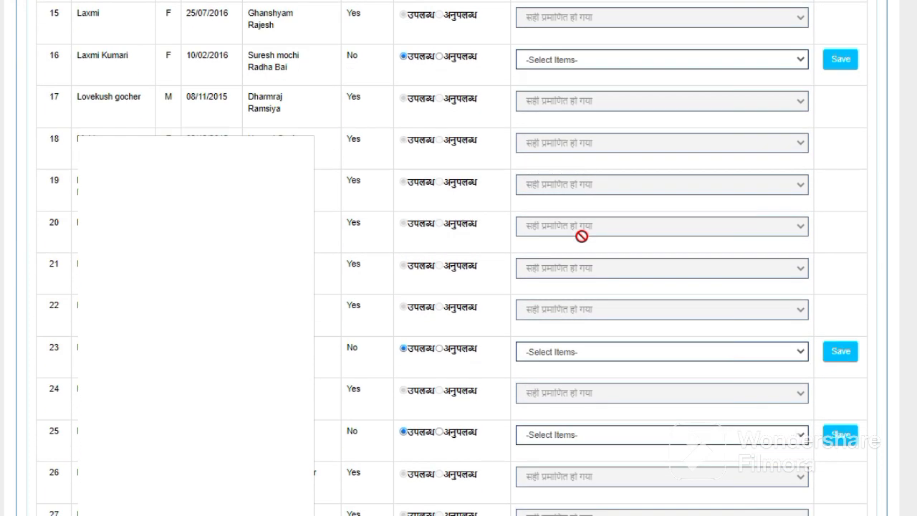
scroll(582, 235, "down", 5)
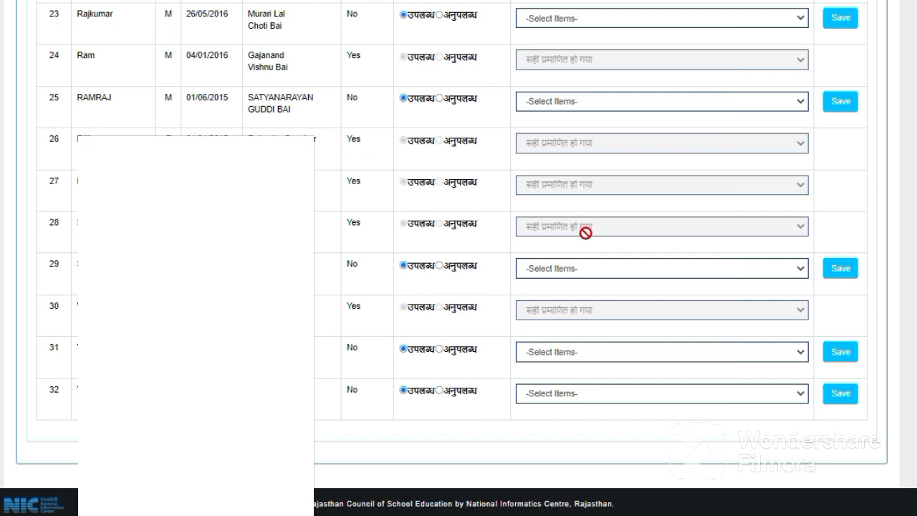
scroll(586, 233, "up", 5)
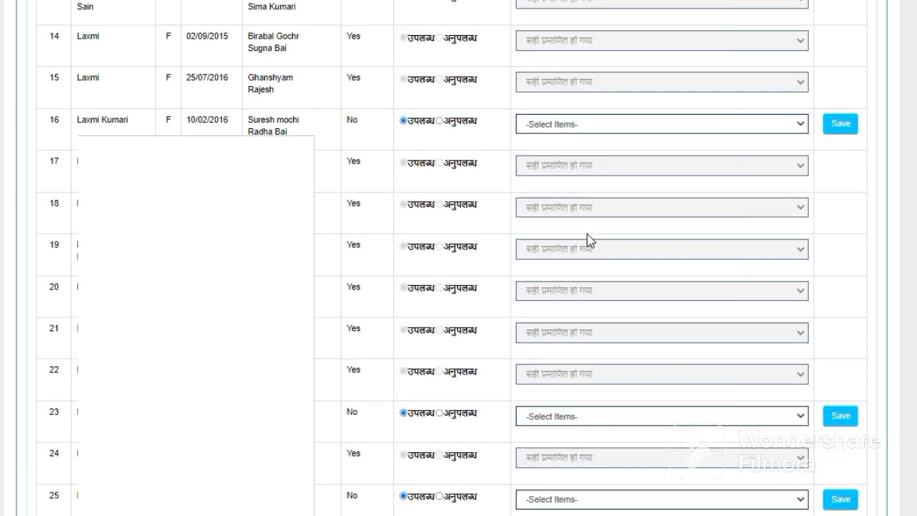
scroll(585, 236, "up", 10)
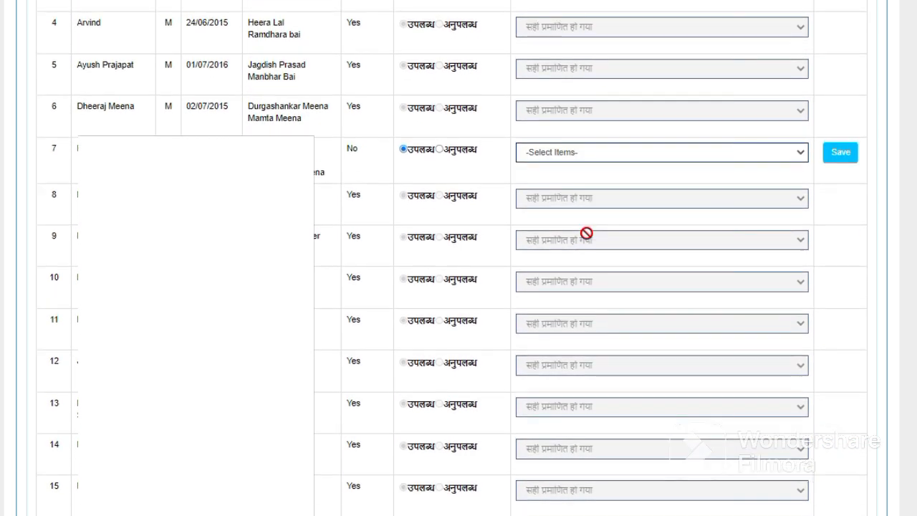